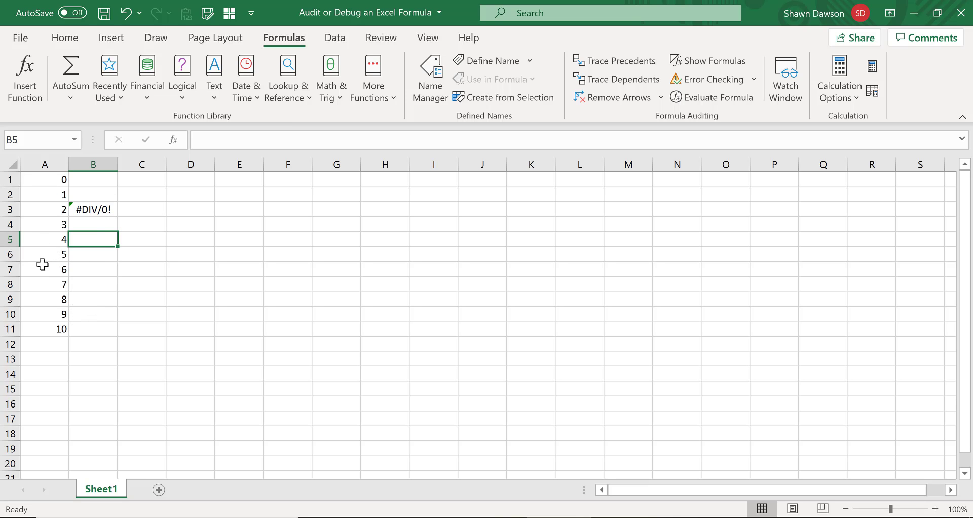
# - Inspect the A11/A1 term in the formula of cell B3 without changing it
pyautogui.click(97, 209)
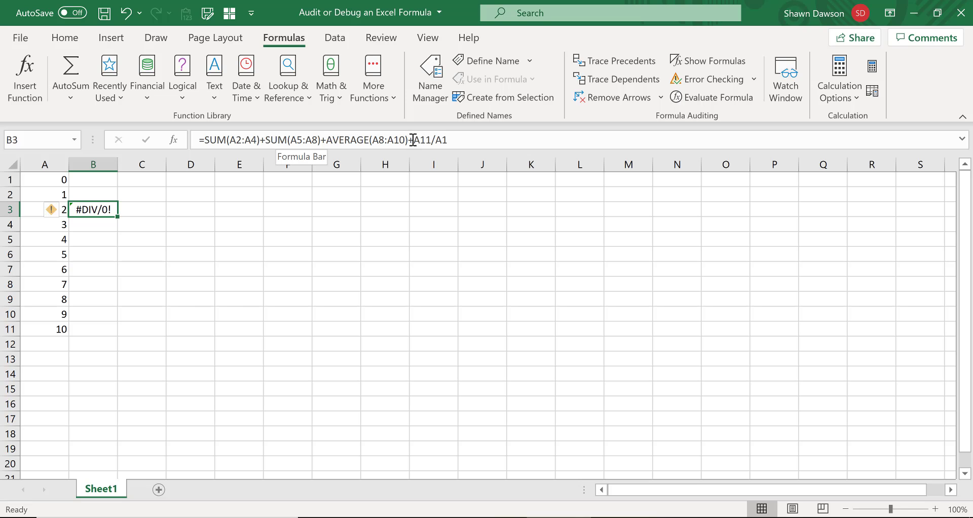
pyautogui.moveTo(415, 140); pyautogui.dragTo(449, 140)
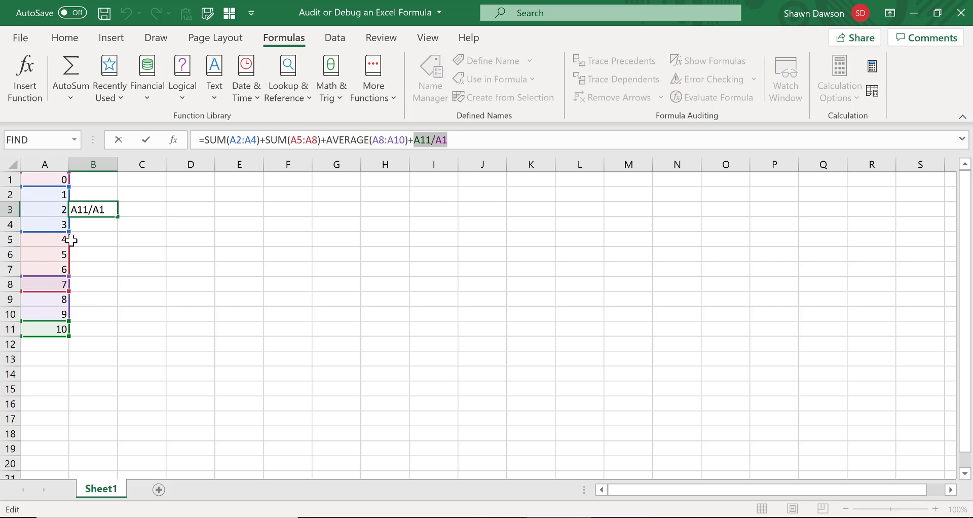
pyautogui.press('Escape')
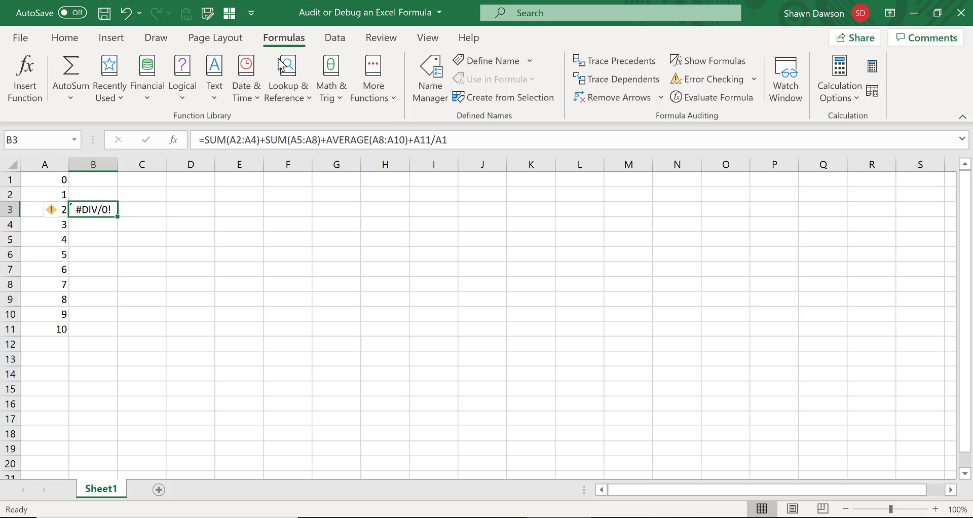
# - Run Evaluate Formula on B3, evaluate it part by part through to the final result, and close the evaluation
pyautogui.click(713, 99)
pyautogui.moveTo(294, 132); pyautogui.dragTo(360, 108)
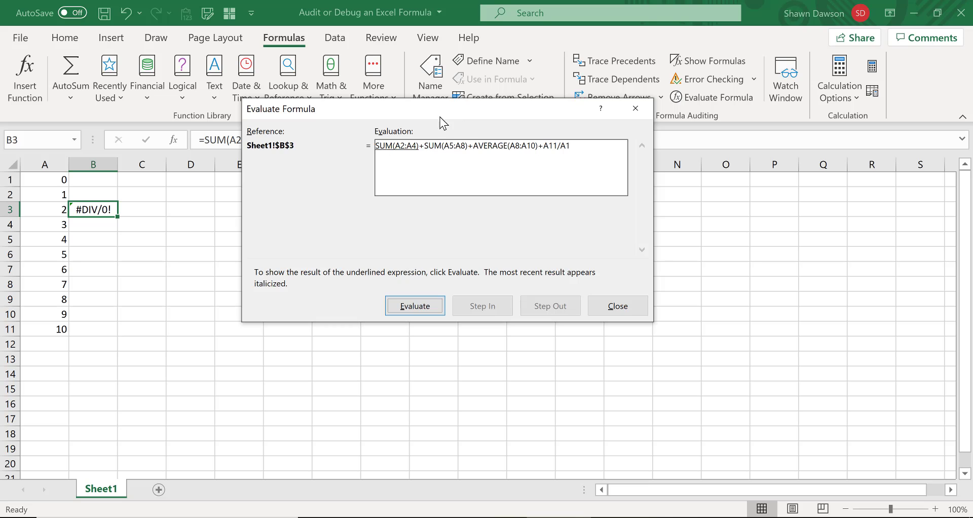
pyautogui.moveTo(441, 116); pyautogui.dragTo(391, 105)
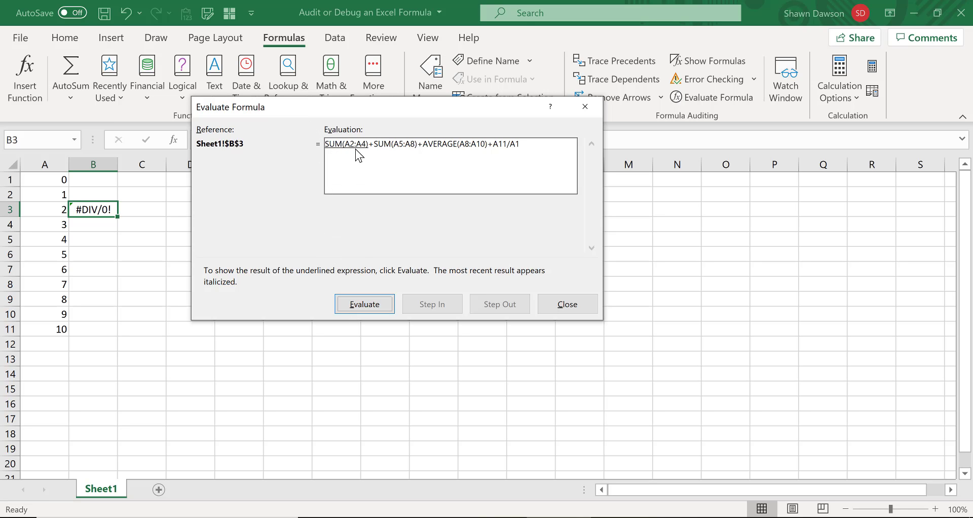
pyautogui.click(363, 306)
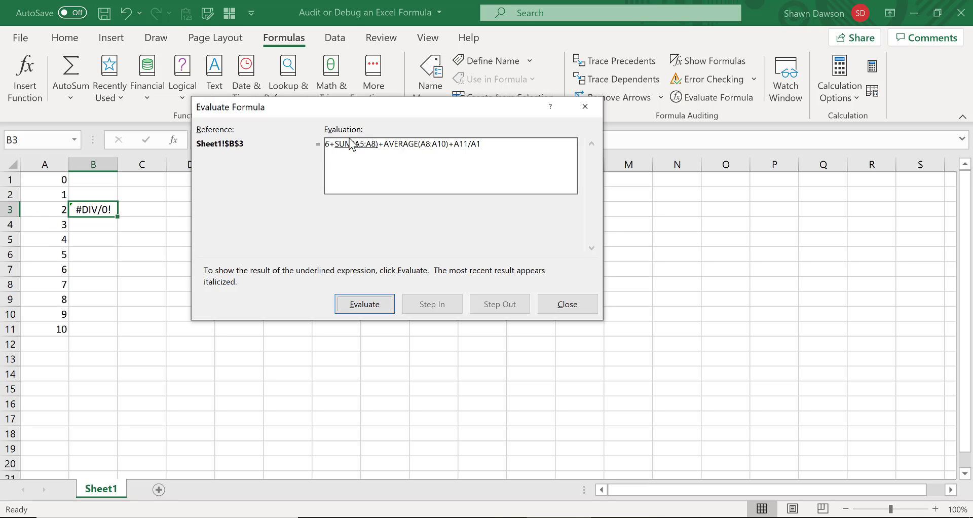
pyautogui.click(364, 303)
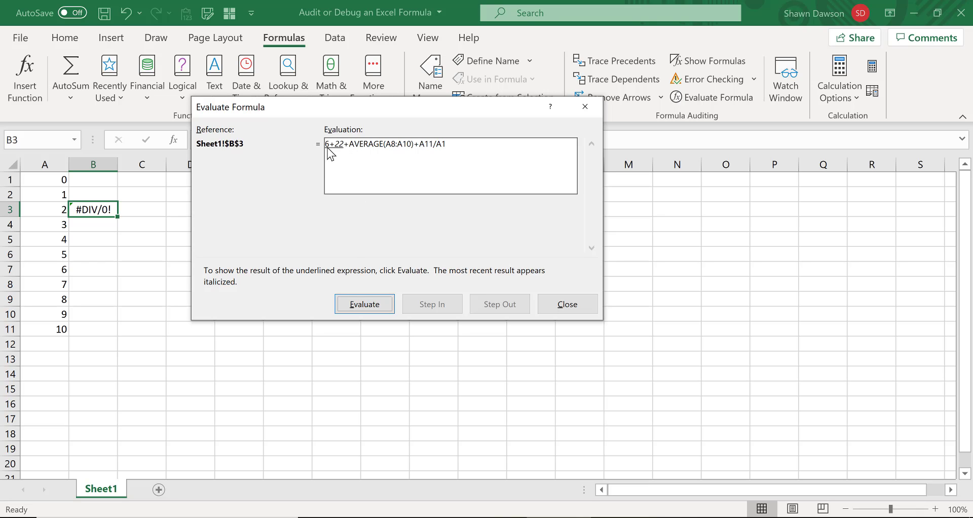
pyautogui.click(338, 304)
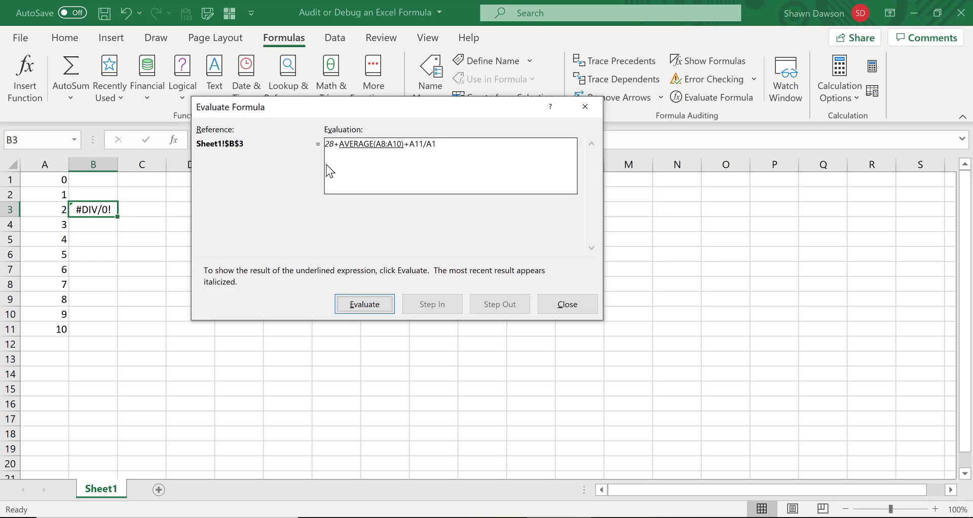
pyautogui.click(352, 304)
pyautogui.click(351, 304)
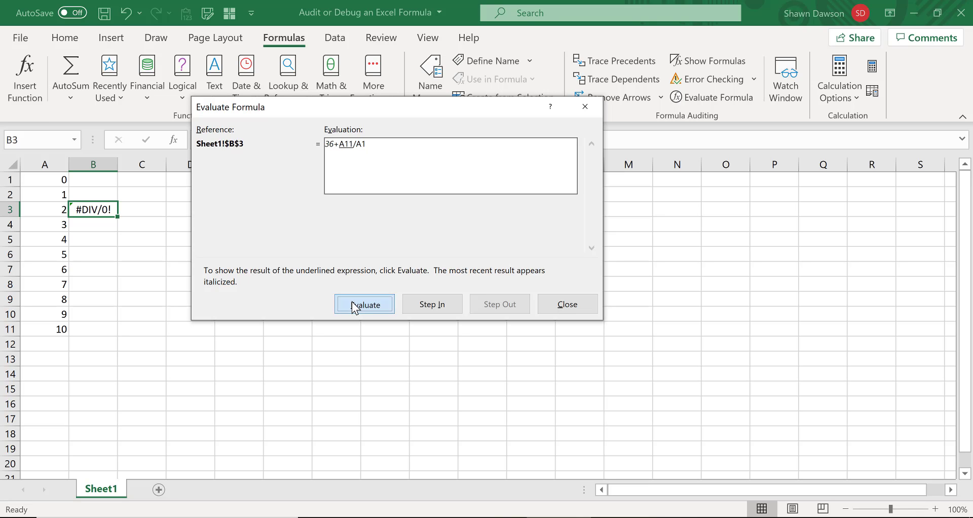
pyautogui.click(352, 304)
pyautogui.click(356, 305)
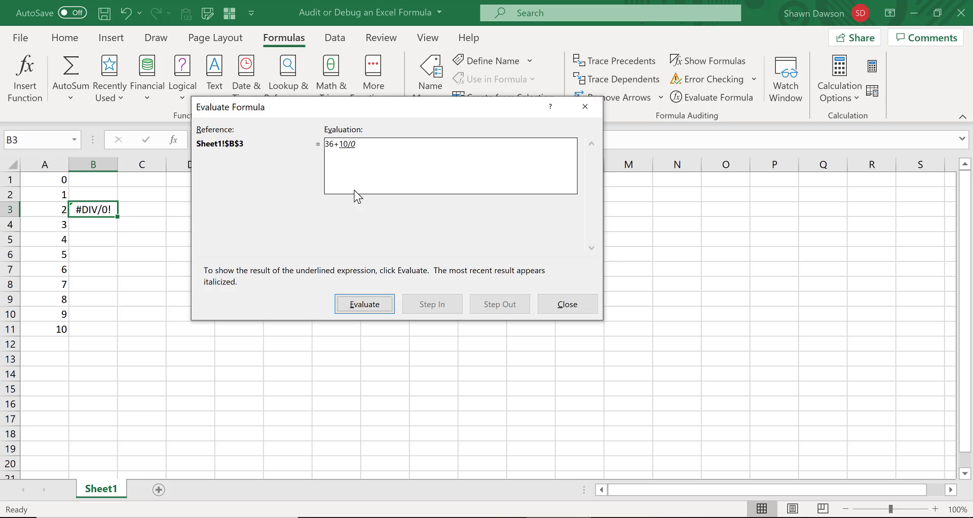
pyautogui.click(365, 303)
pyautogui.click(369, 306)
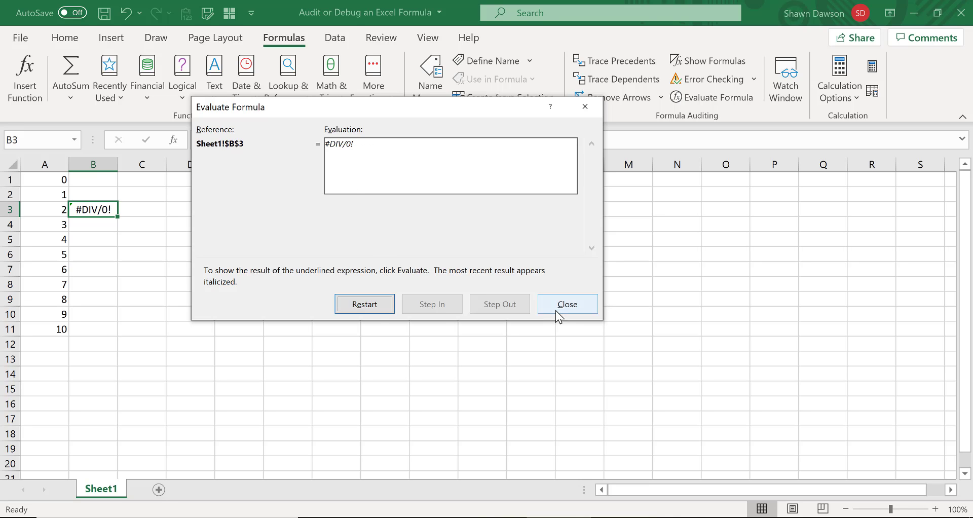
pyautogui.click(558, 304)
pyautogui.click(200, 256)
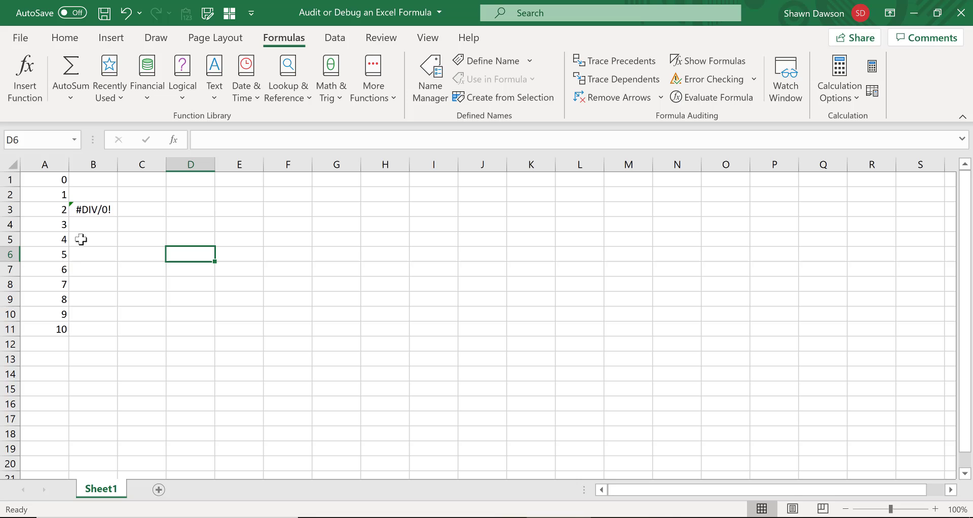
# - Evaluate the formula in B3 again up to the values of A11/A1, stopping before the division is calculated, and close the evaluation
pyautogui.click(97, 210)
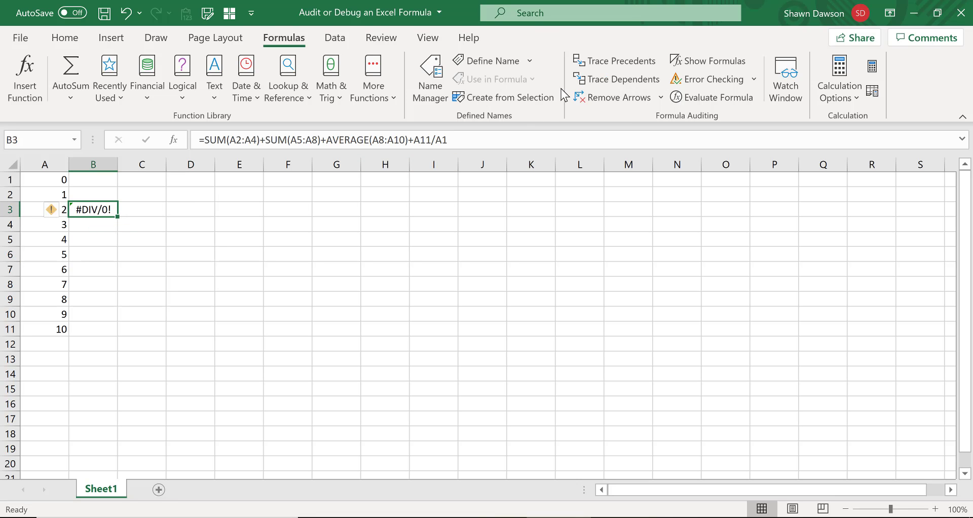
pyautogui.click(686, 100)
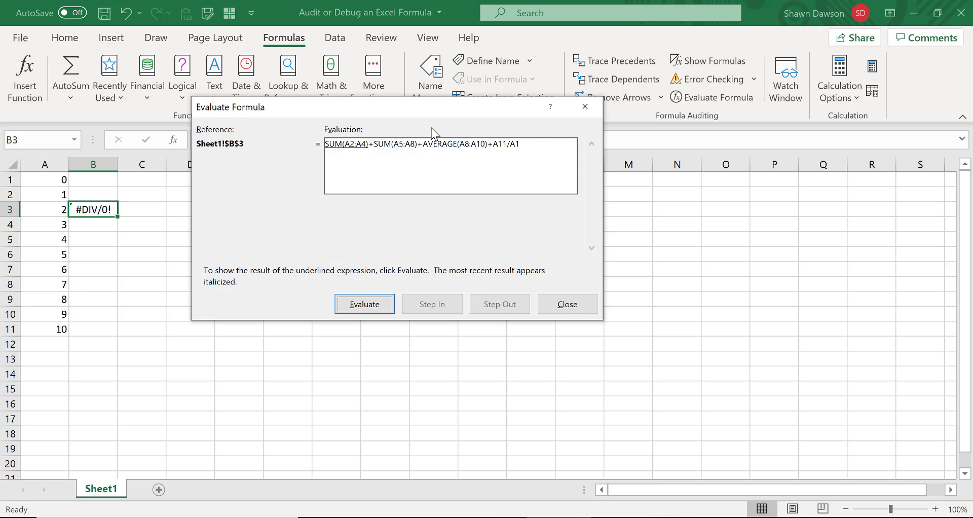
pyautogui.click(358, 305)
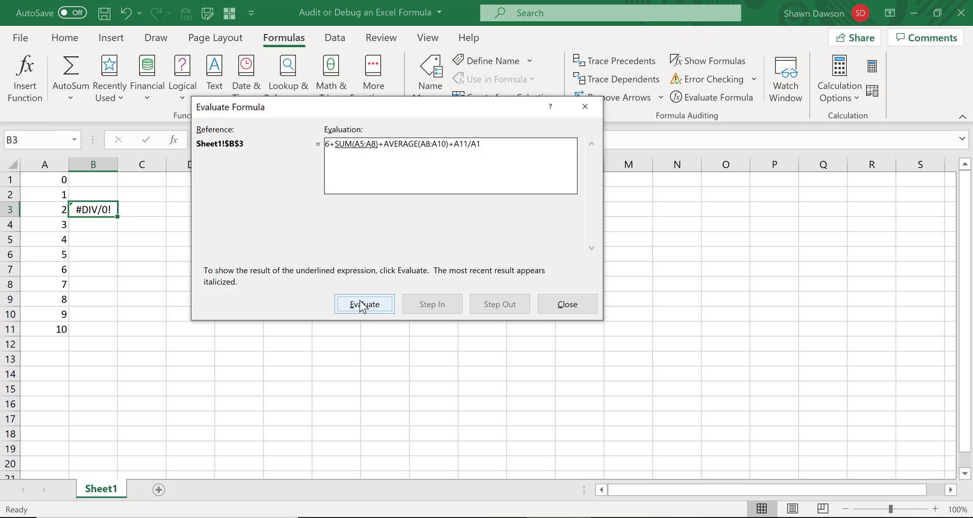
pyautogui.click(357, 304)
pyautogui.click(358, 302)
pyautogui.click(357, 300)
pyautogui.click(355, 302)
pyautogui.click(354, 303)
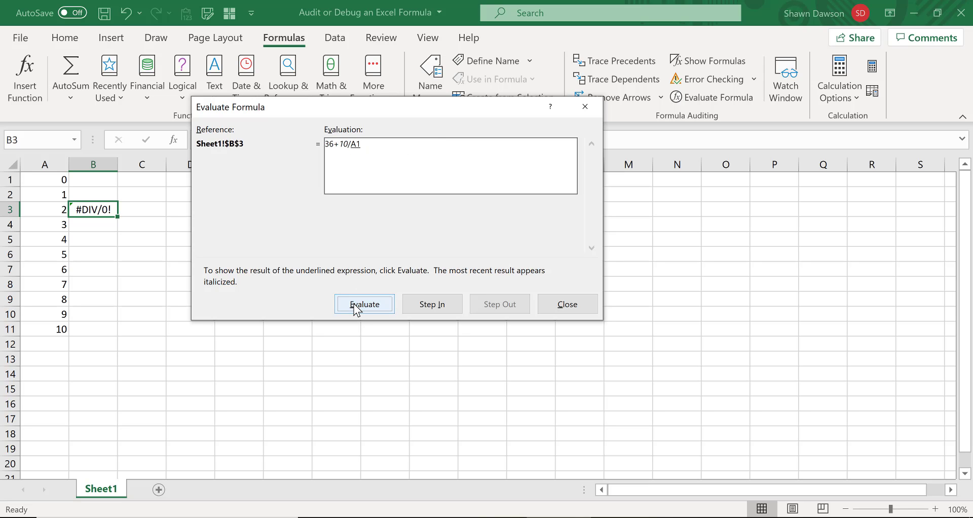
pyautogui.click(355, 301)
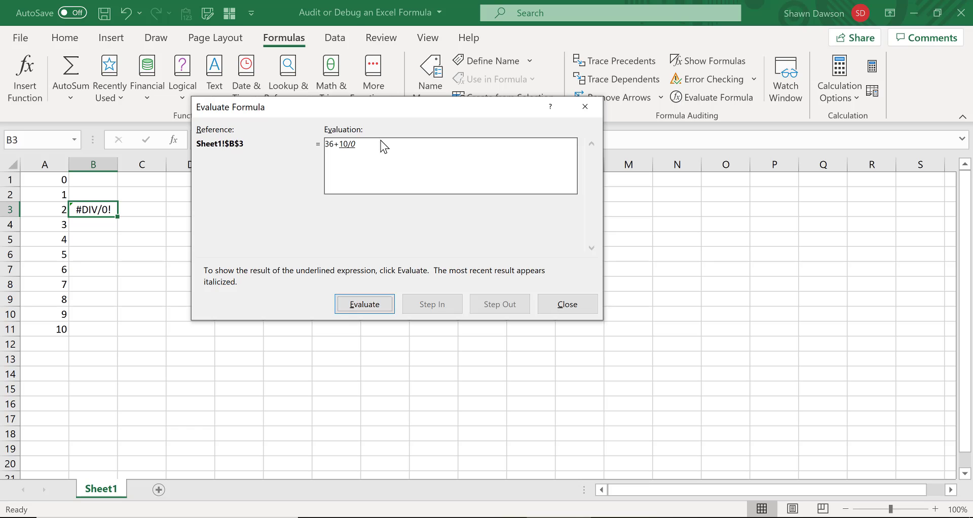
pyautogui.click(576, 303)
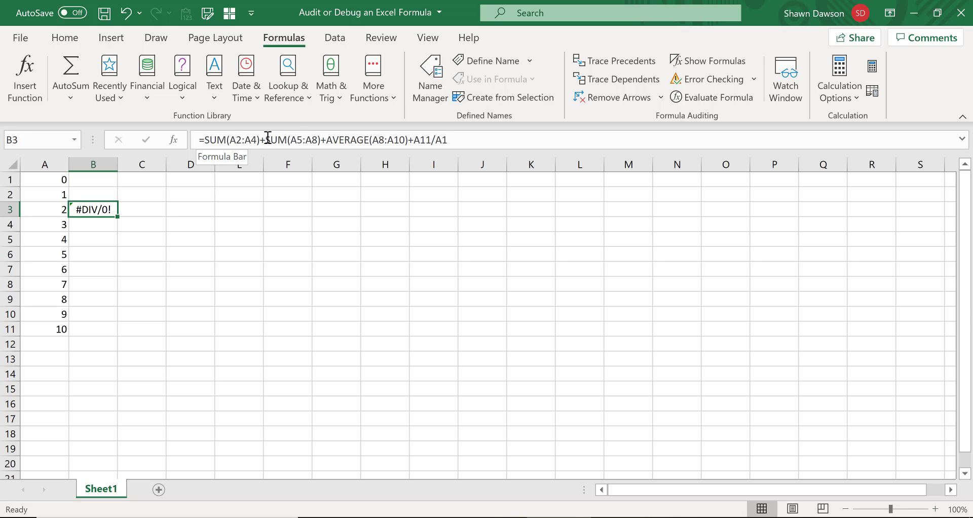
# - Calculate only the SUM(A5:A8) part in place within B3's formula, and undo the replacement
pyautogui.moveTo(267, 139); pyautogui.dragTo(322, 142)
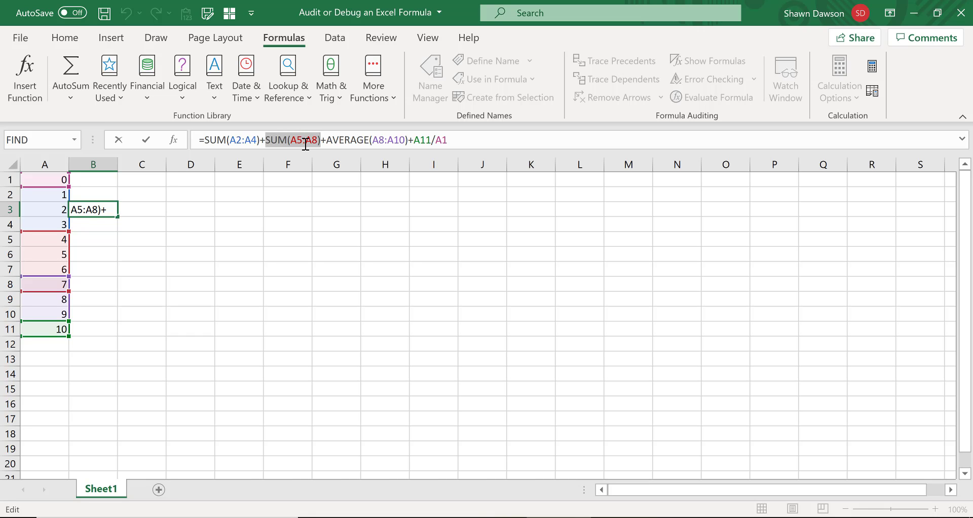
pyautogui.press('F9')
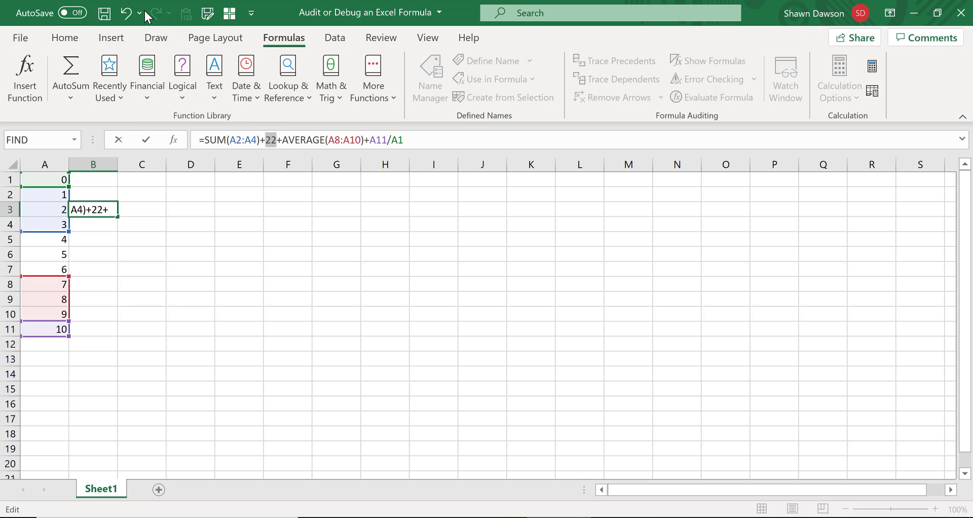
pyautogui.click(126, 12)
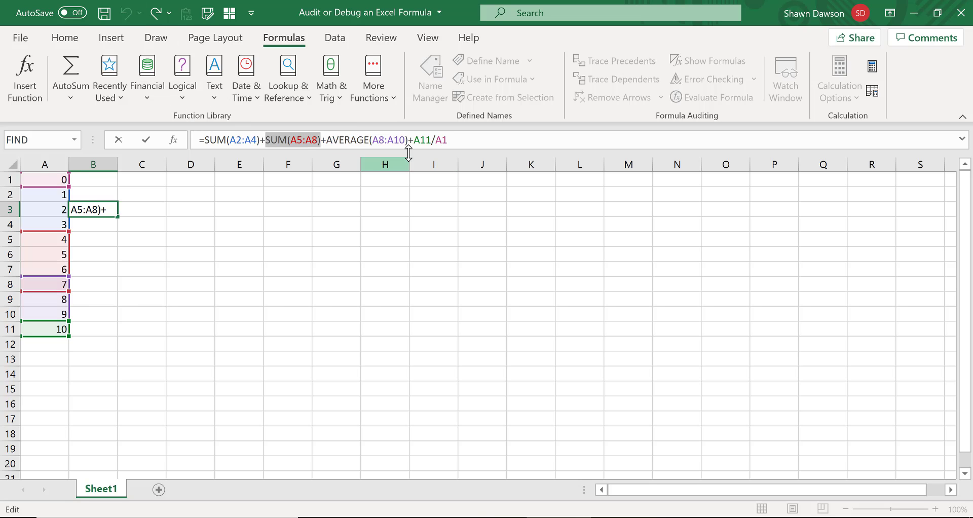
# - Calculate only the A11/A1 part in place within B3's formula, and restore the cell references
pyautogui.moveTo(414, 140); pyautogui.dragTo(457, 141)
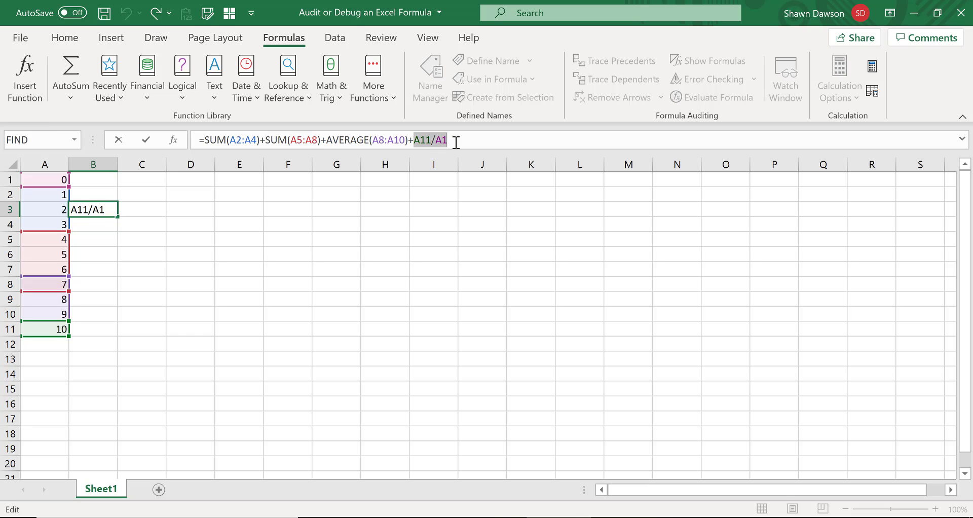
pyautogui.press('F9')
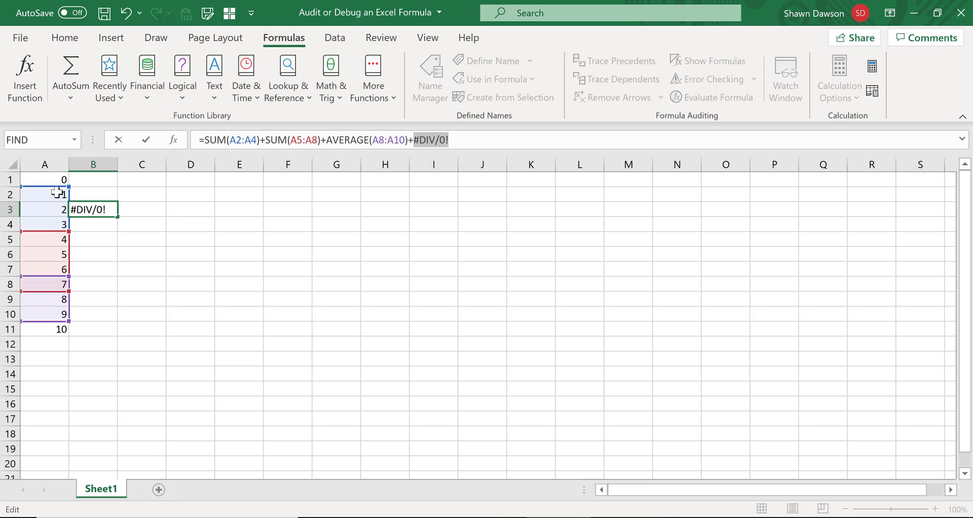
pyautogui.click(126, 15)
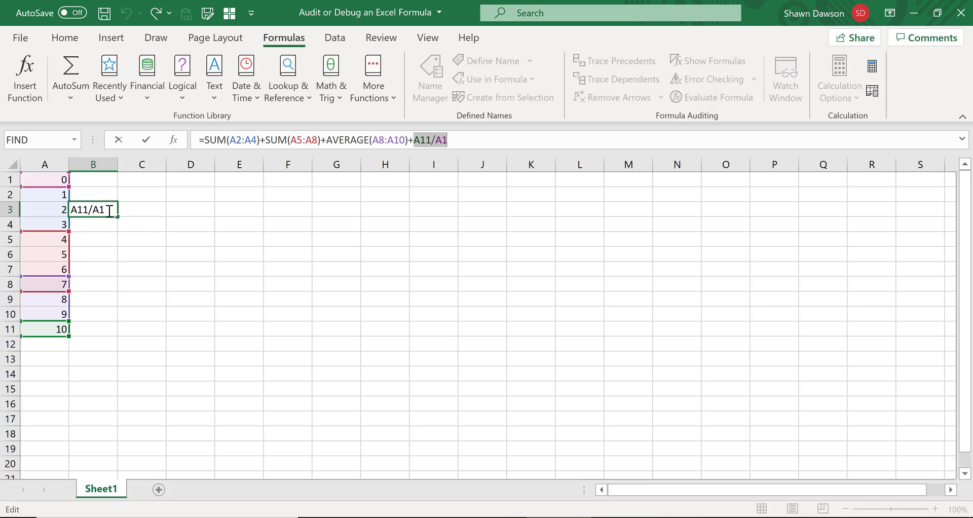
# - Remove the +A11/A1 term from the end of B3's formula and commit the change
pyautogui.moveTo(409, 141); pyautogui.dragTo(471, 140)
pyautogui.press('Delete')
pyautogui.press('Return')
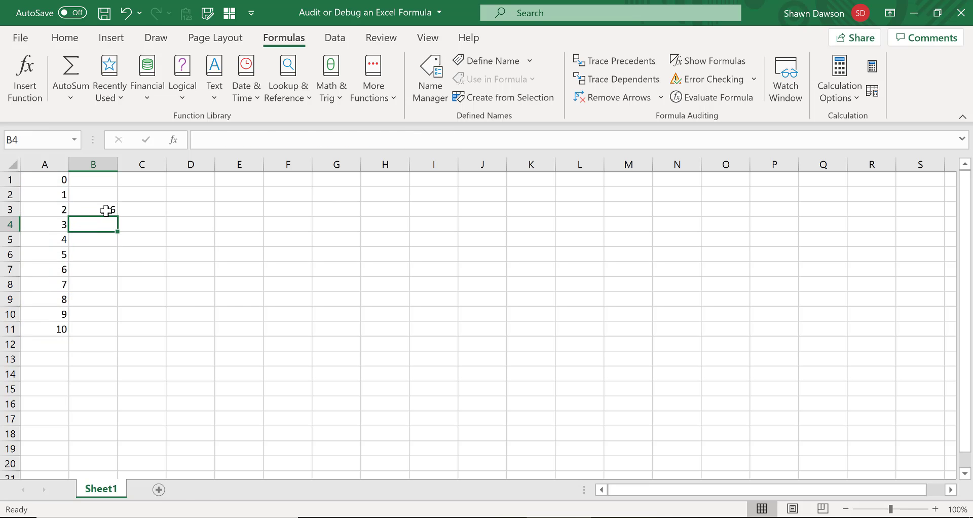
# - Replace AVERAGE(A8:A10) in B3's formula with its calculated value and commit the formula
pyautogui.click(109, 209)
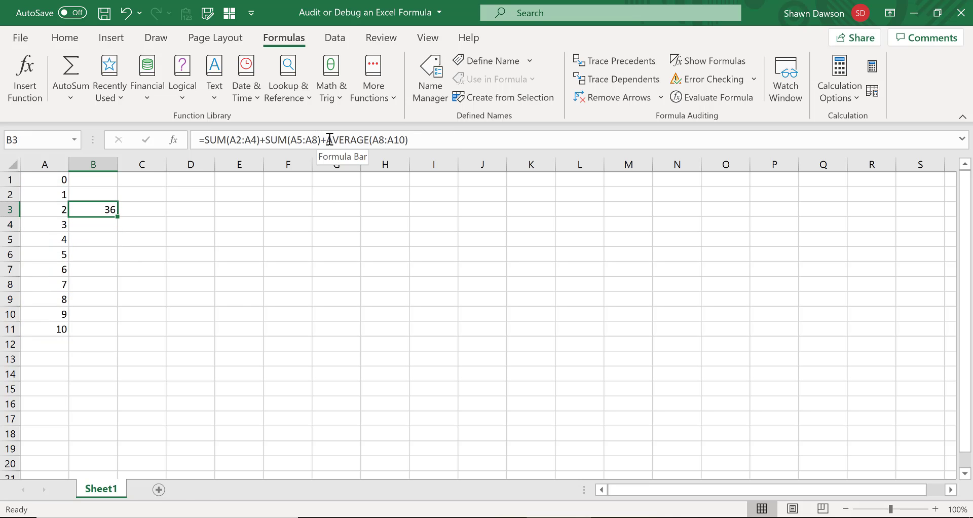
pyautogui.moveTo(329, 139); pyautogui.dragTo(459, 140)
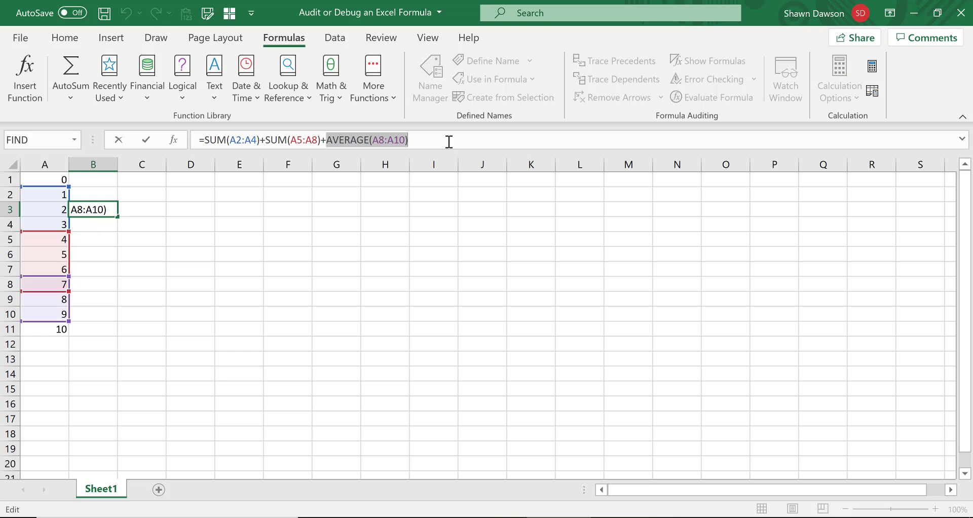
pyautogui.press('F9')
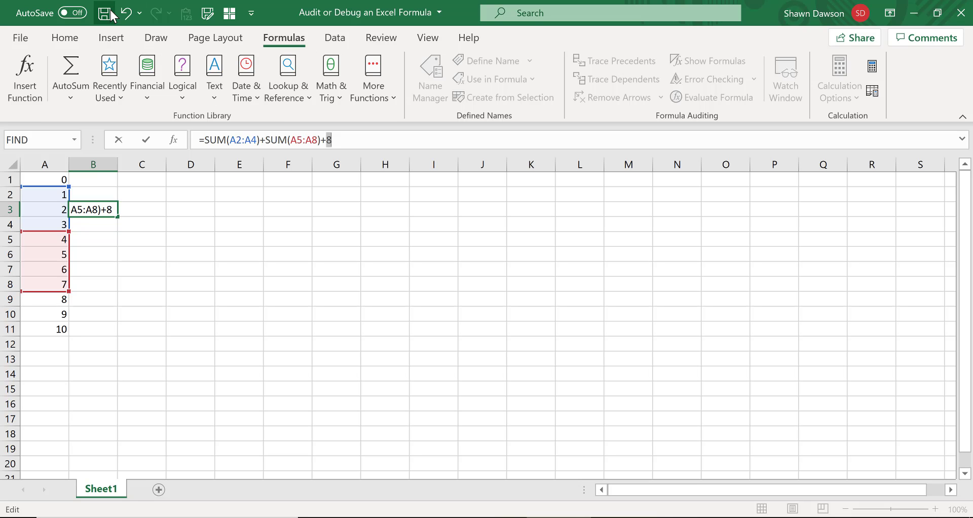
pyautogui.press('Return')
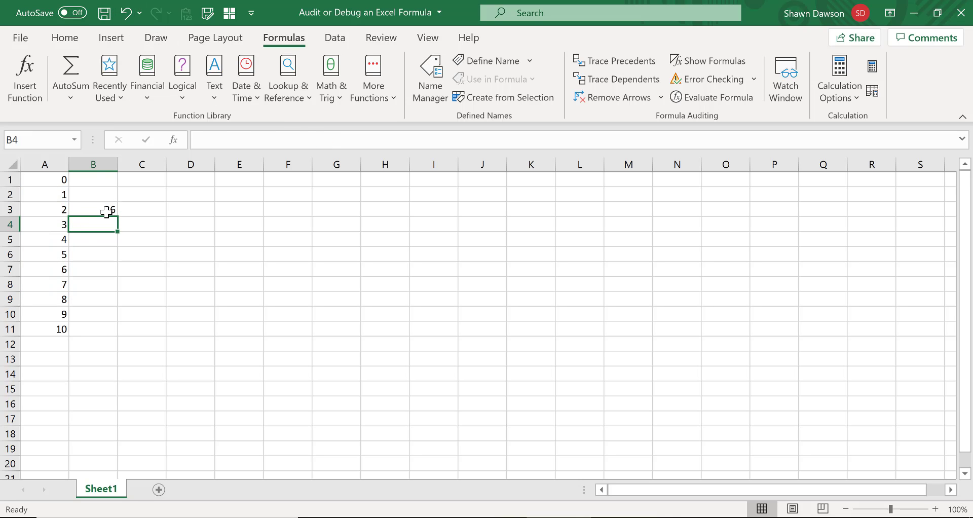
# - Copy the formula from B3 into cell B5
pyautogui.click(106, 212)
pyautogui.hotkey('ctrl', 'c')
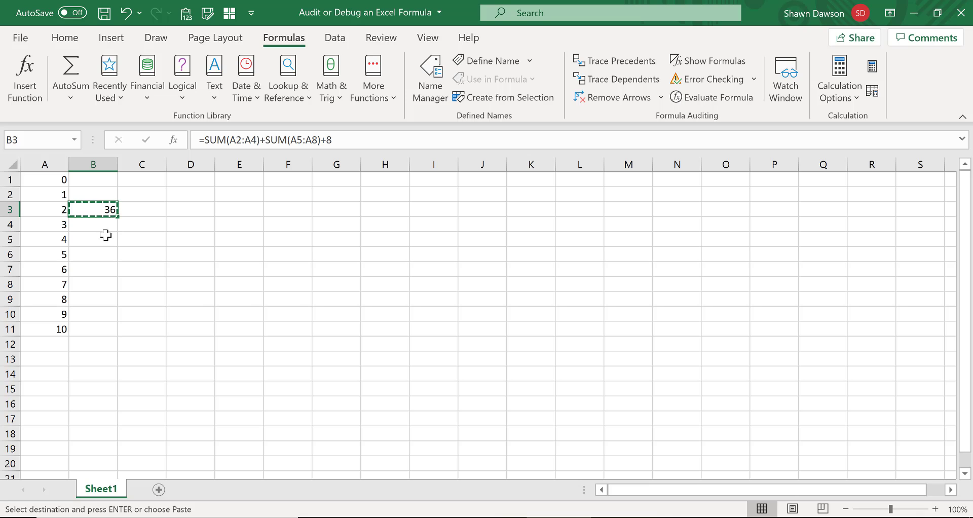
pyautogui.click(105, 238)
pyautogui.hotkey('ctrl', 'v')
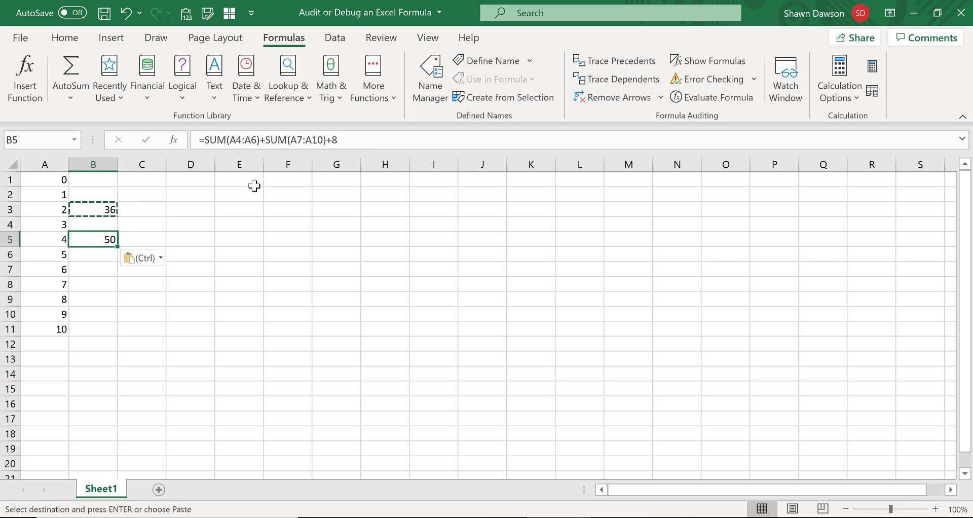
# - Undo the paste in B5 and the hard-coded value in B3's formula, and reselect B3
pyautogui.hotkey('ctrl', 'z')
pyautogui.press('Up')
pyautogui.press('Up')
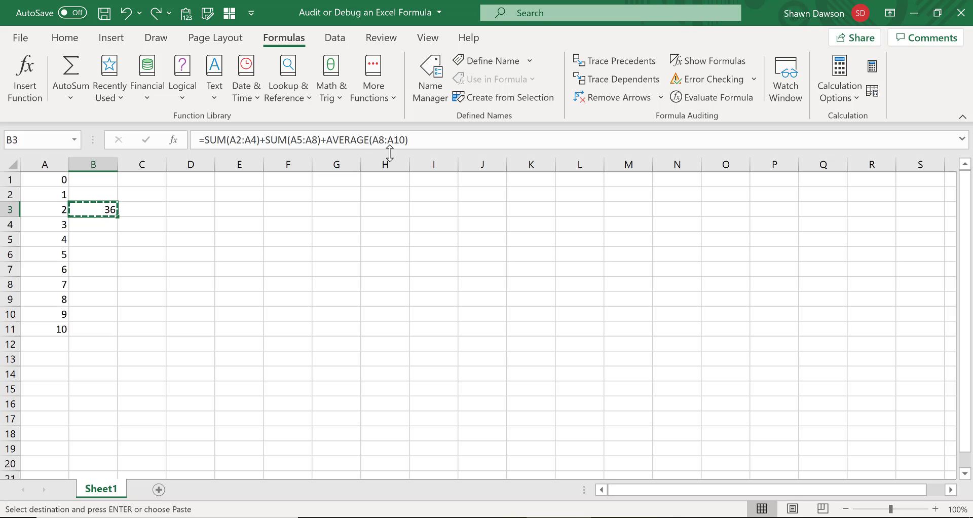
# - Run Evaluate Formula on B3, evaluate through the AVERAGE(A8:A10) part, and close the evaluation before the final addition
pyautogui.click(689, 98)
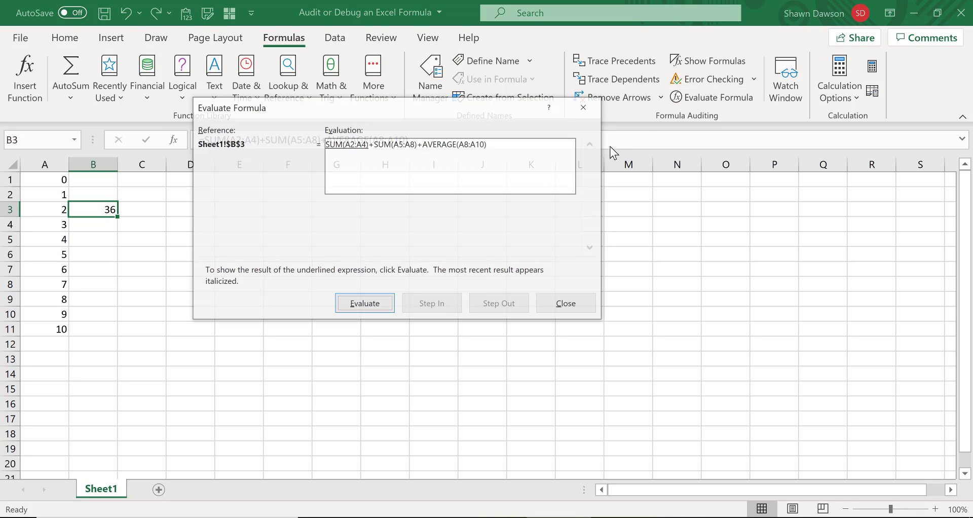
pyautogui.click(365, 304)
pyautogui.click(365, 304)
pyautogui.click(365, 304)
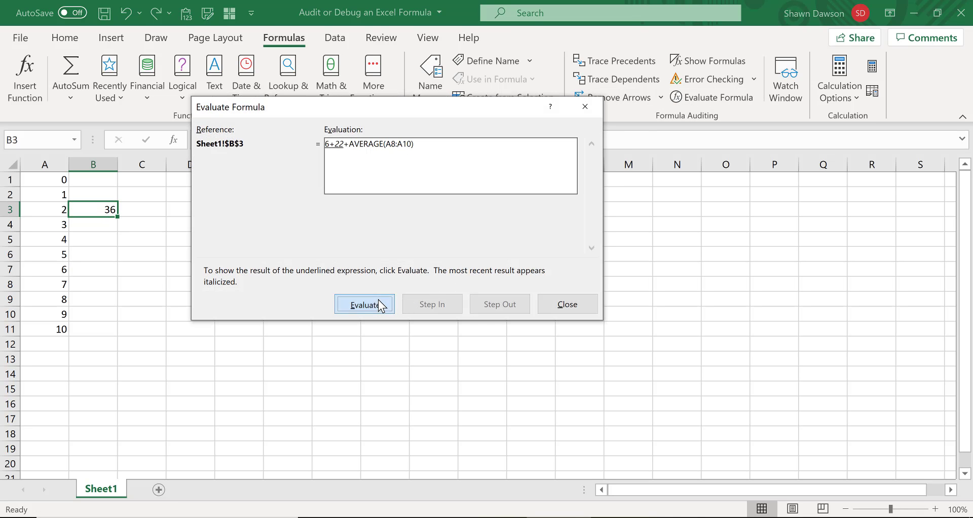
pyautogui.click(365, 304)
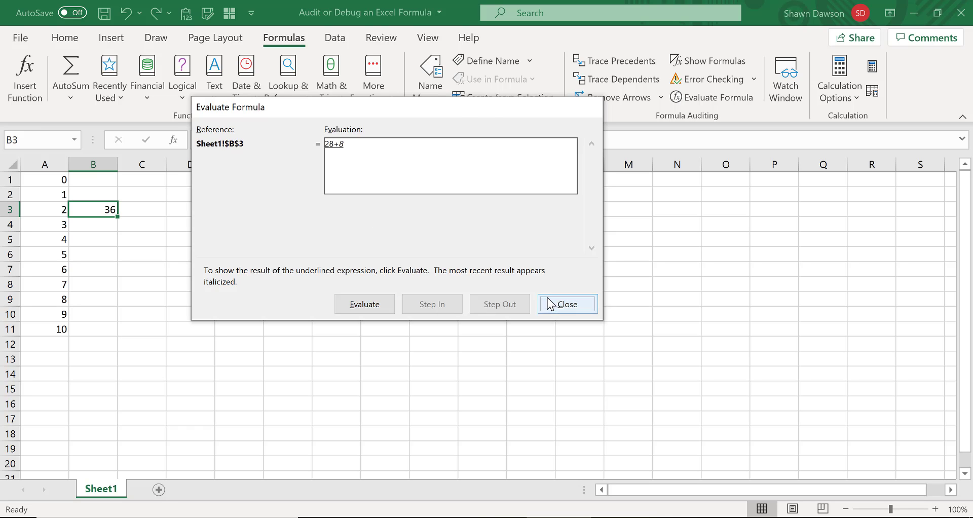
pyautogui.click(562, 305)
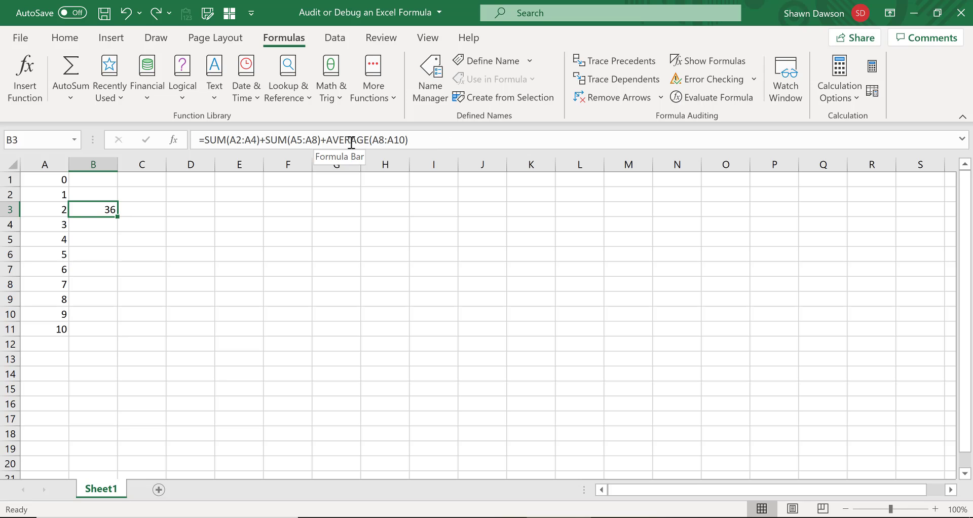
# - Calculate only AVERAGE(A8:A10) in place within B3's formula, undo the replacement, and commit the original formula
pyautogui.moveTo(328, 139); pyautogui.dragTo(410, 141)
pyautogui.press('F9')
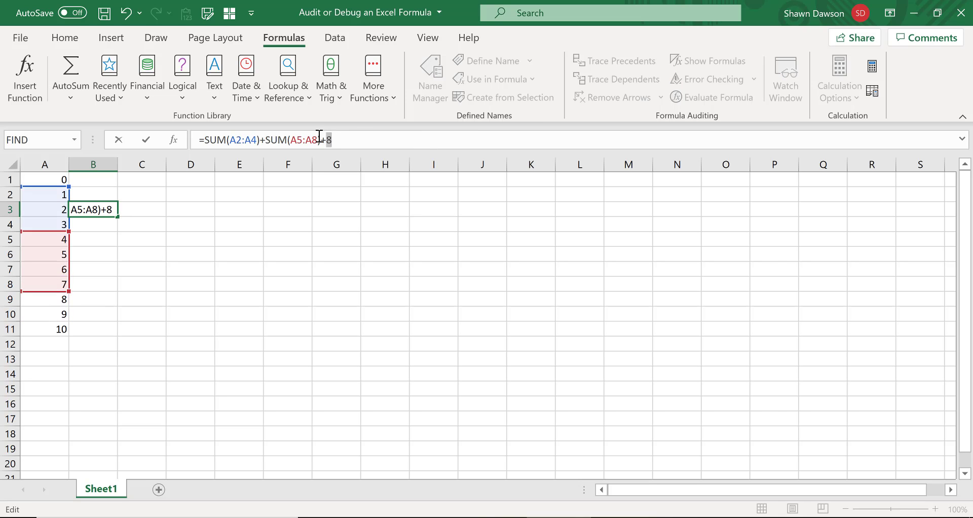
pyautogui.click(126, 13)
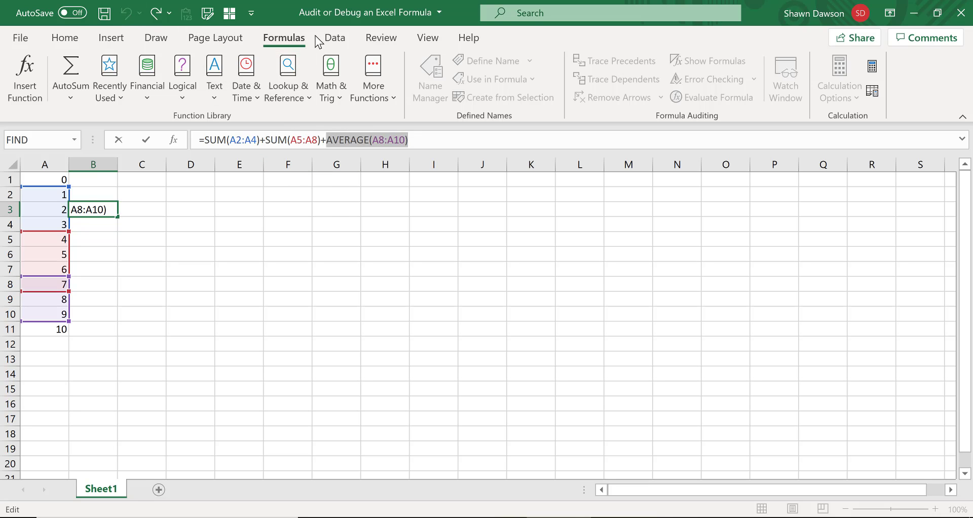
pyautogui.press('Return')
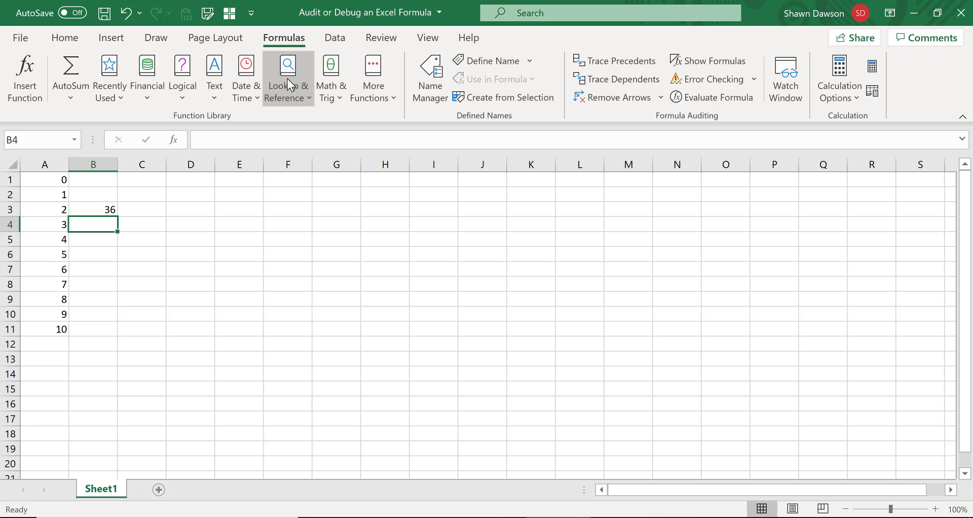
pyautogui.click(91, 209)
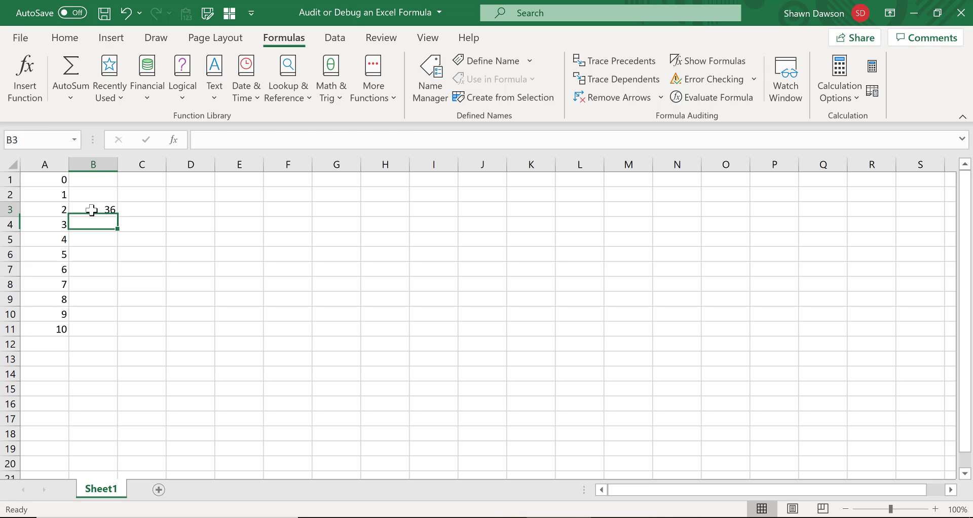